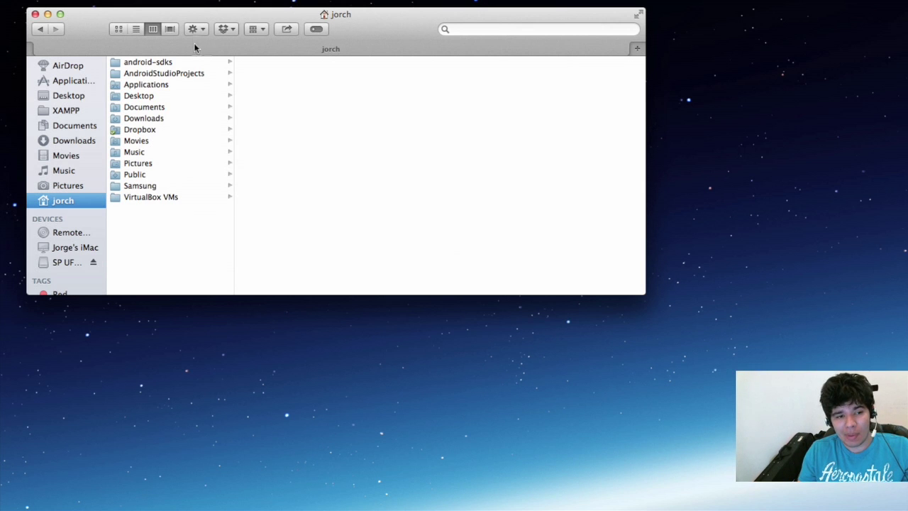
# View the files on the SP UFD U3 flash drive and the computer's list of volumes.
pyautogui.moveTo(191, 12); pyautogui.dragTo(174, 6)
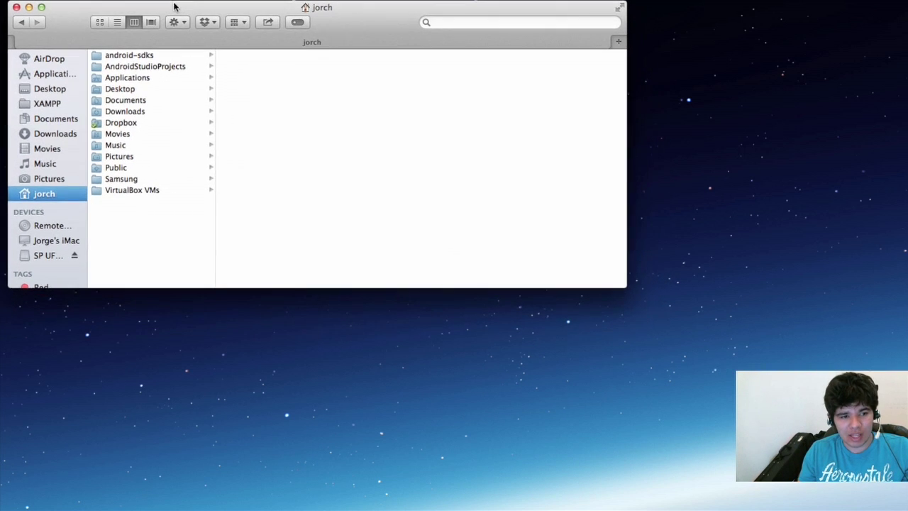
pyautogui.click(47, 257)
pyautogui.moveTo(165, 211); pyautogui.dragTo(138, 78)
pyautogui.click(146, 242)
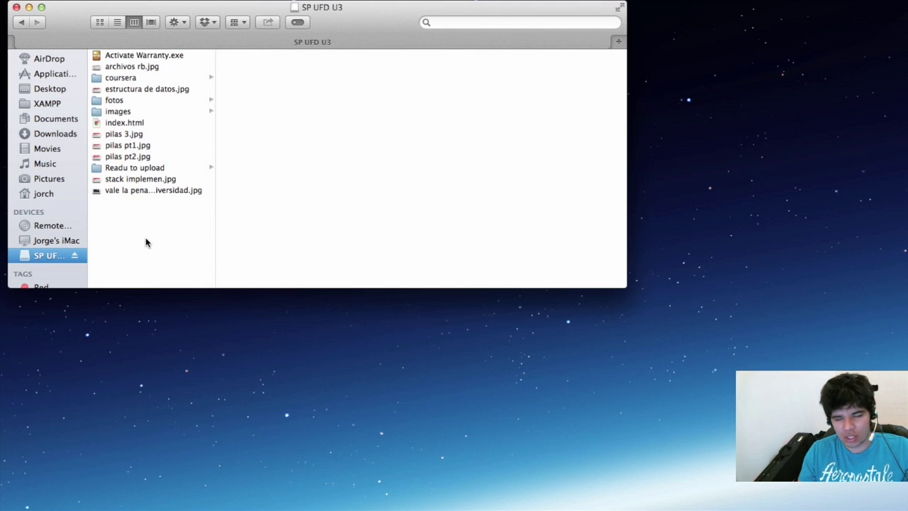
pyautogui.click(28, 242)
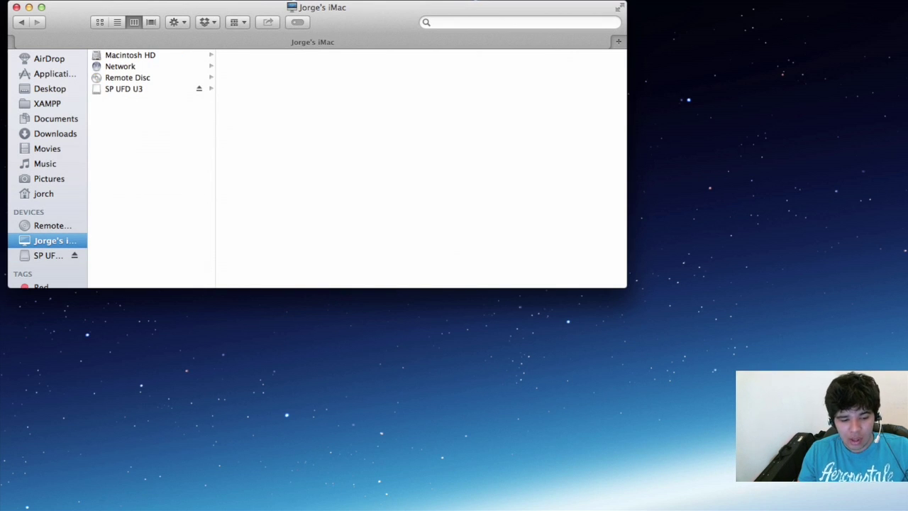
# Open Disk Utility and select the 63.22 GB Silicon-Power USB drive.
pyautogui.press('F4')
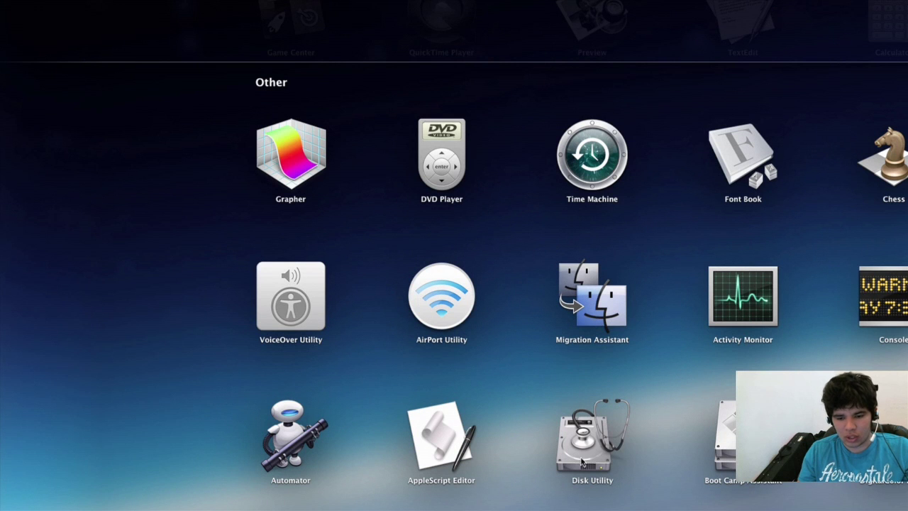
pyautogui.click(606, 446)
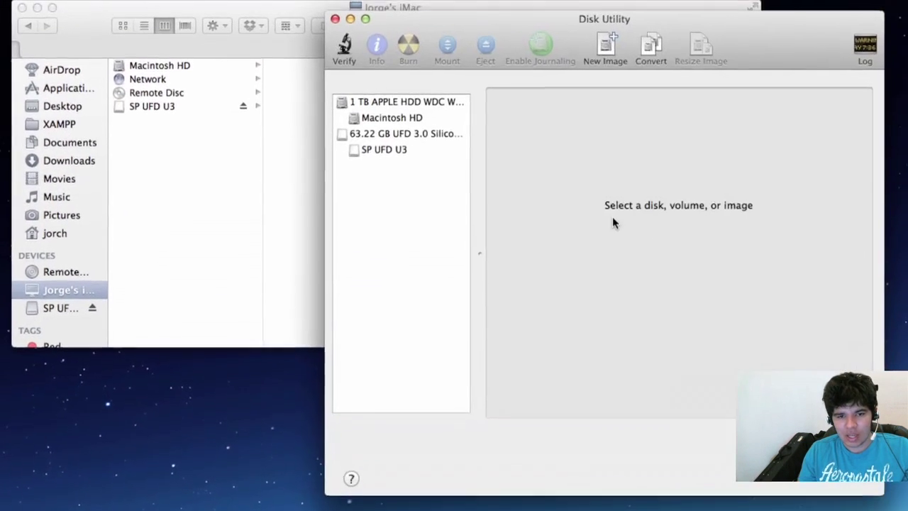
pyautogui.click(389, 135)
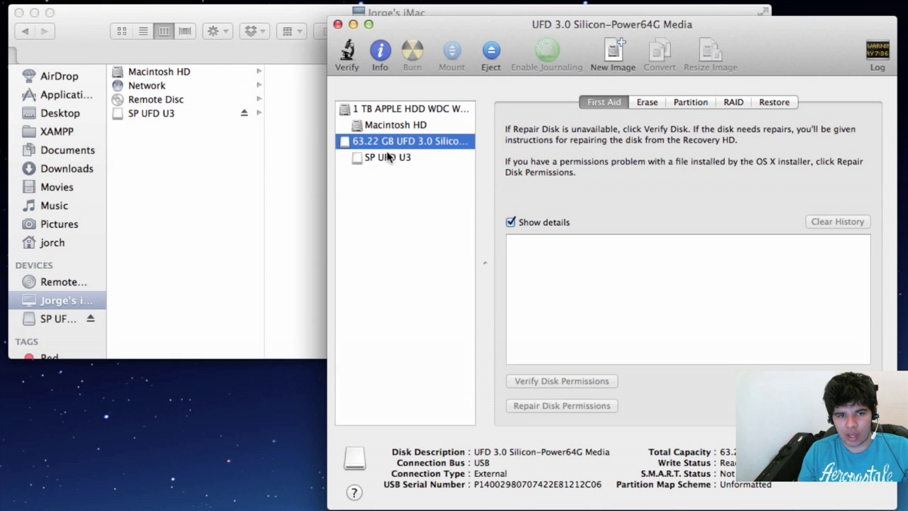
# Unmount the SP UFD U3 volume of the Silicon-Power USB drive.
pyautogui.click(389, 157)
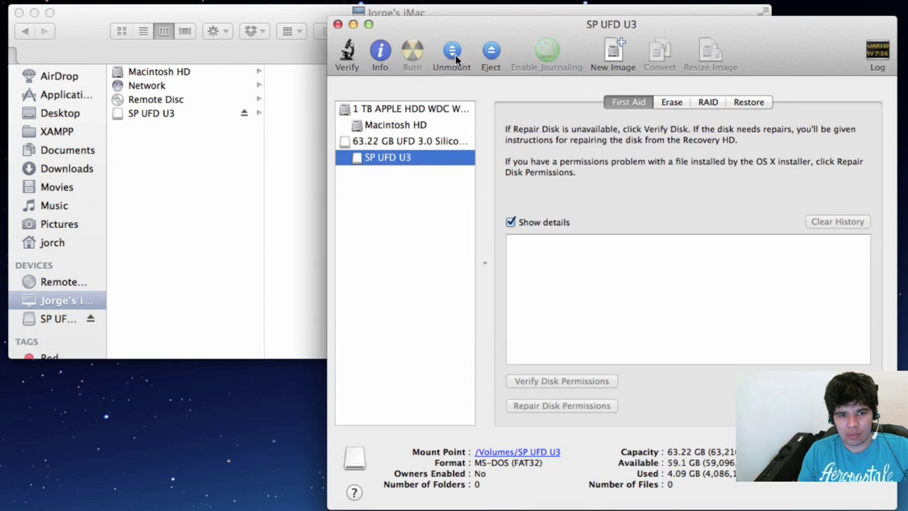
pyautogui.click(454, 63)
pyautogui.click(392, 141)
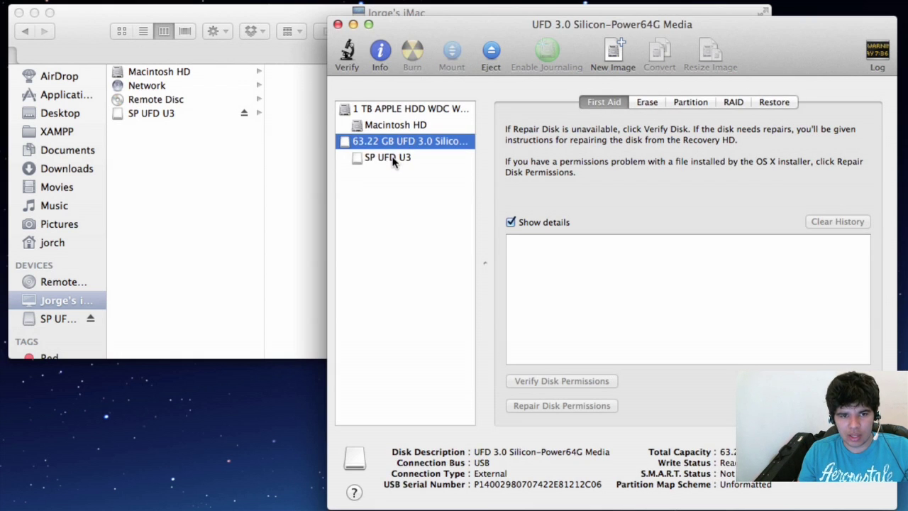
pyautogui.click(394, 160)
pyautogui.click(452, 60)
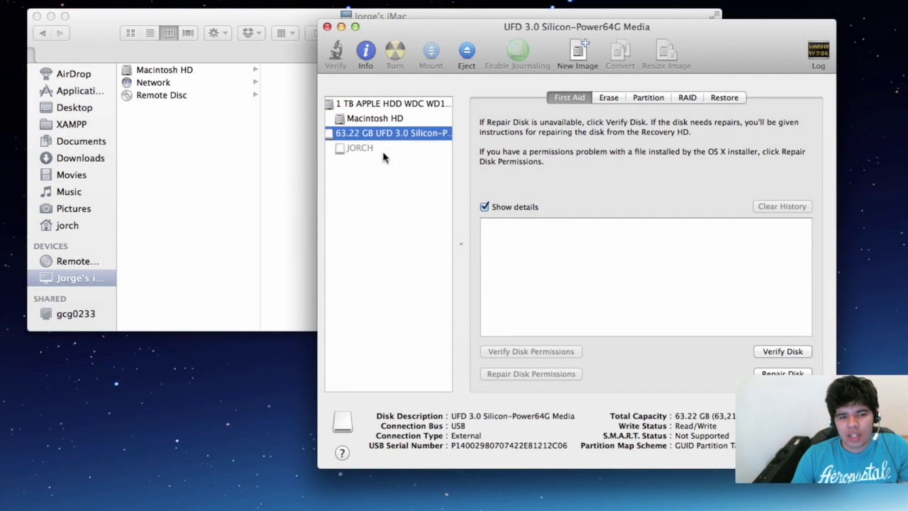
# Check the details of the unmounted volume and of the 63.22 GB USB drive that contains it.
pyautogui.click(377, 153)
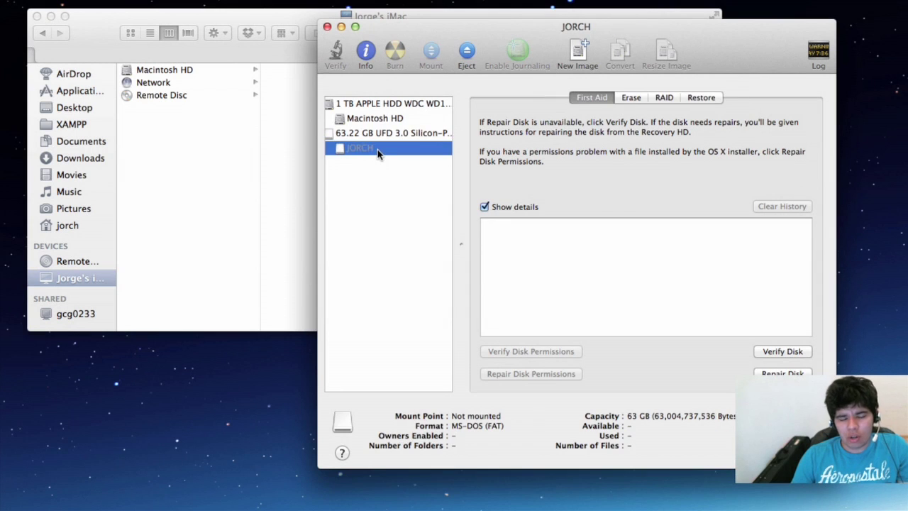
pyautogui.click(414, 136)
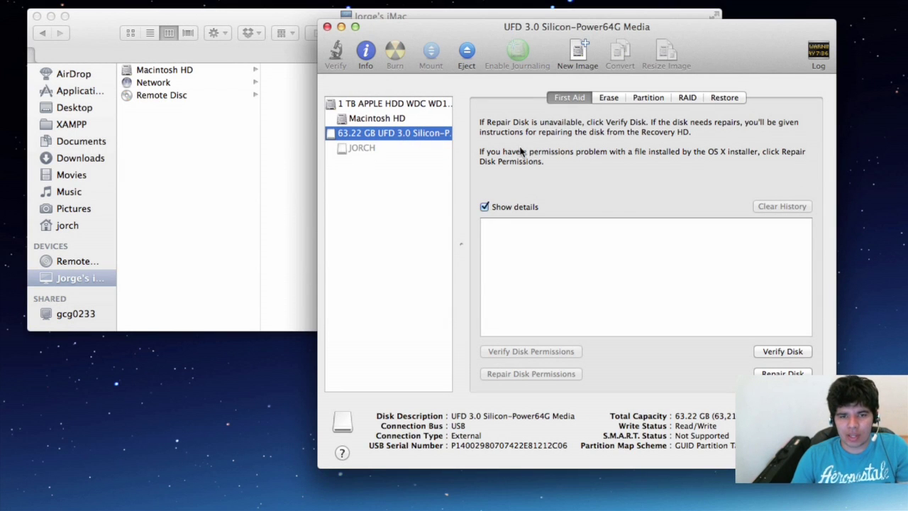
pyautogui.click(351, 147)
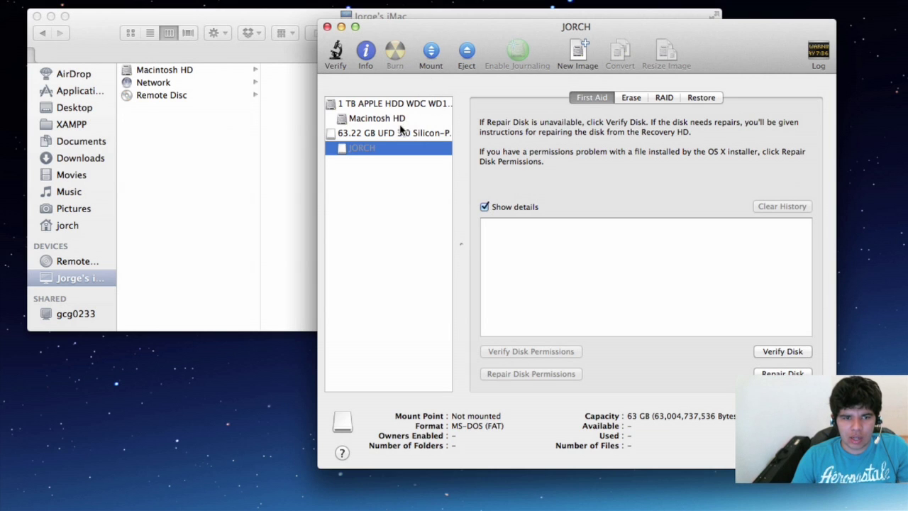
# Set up the 63.22 GB USB drive with a 1 Partition layout and enter the owner's nickname as the partition name.
pyautogui.click(367, 137)
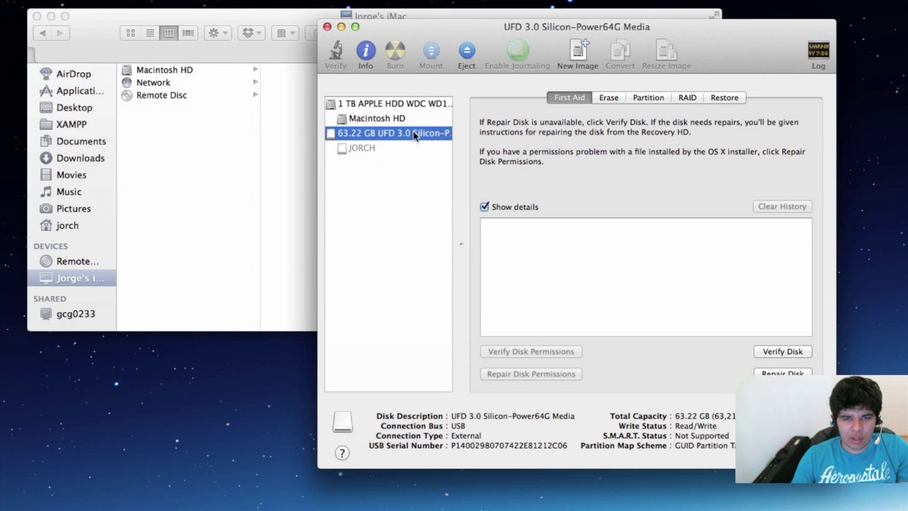
pyautogui.click(645, 98)
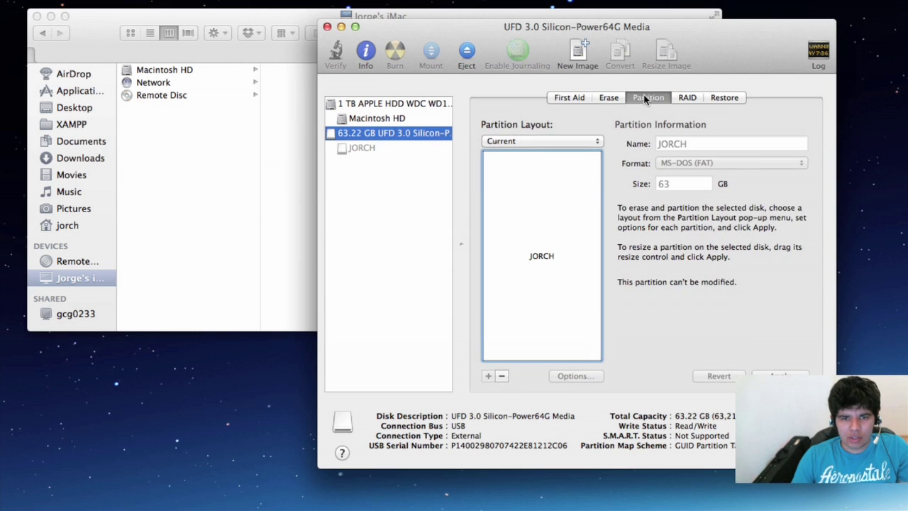
pyautogui.click(593, 142)
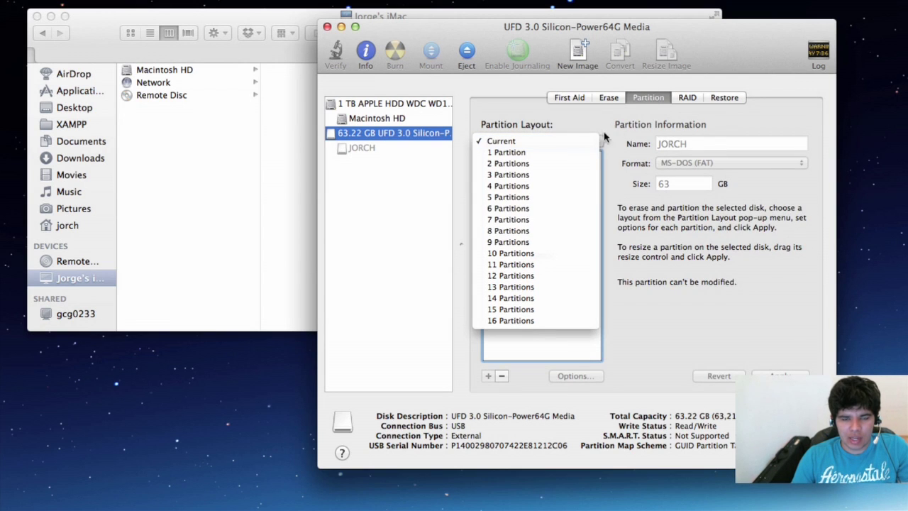
pyautogui.click(521, 153)
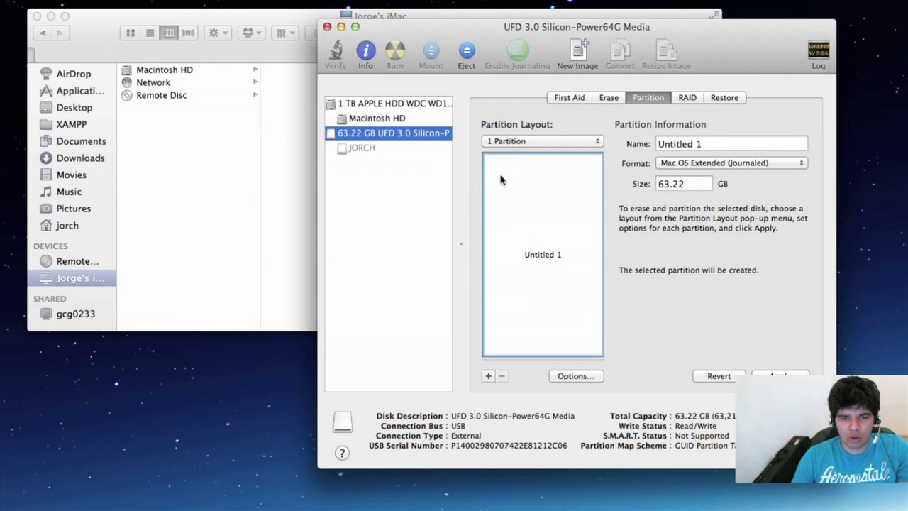
pyautogui.tripleClick(721, 142)
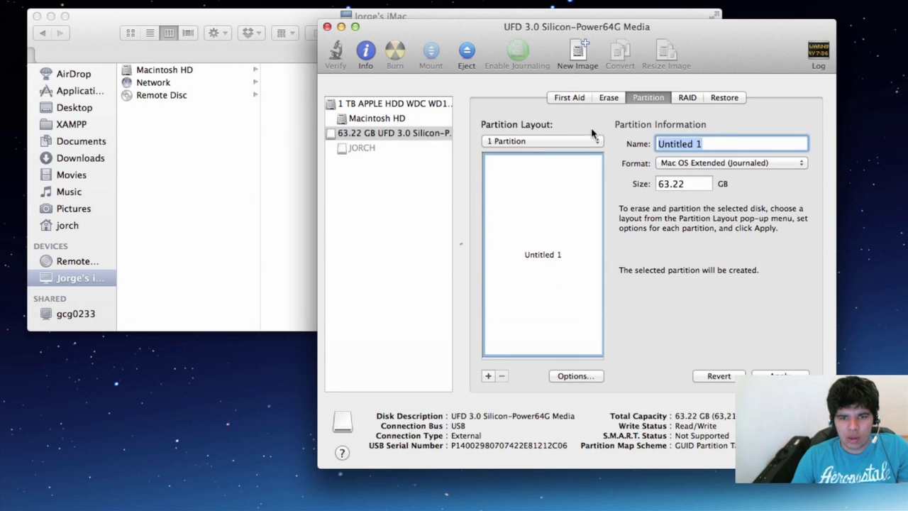
pyautogui.write('Jorch')
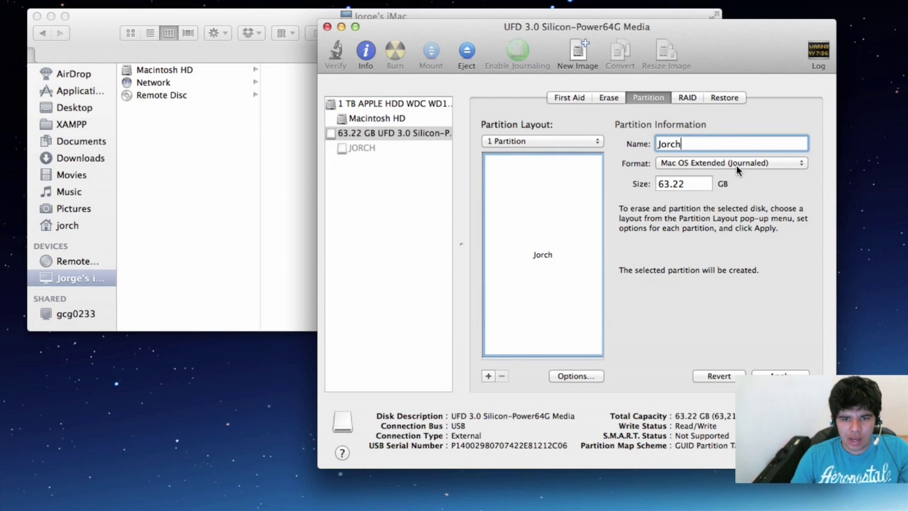
# Set the USB drive's partition scheme to Master Boot Record.
pyautogui.click(585, 381)
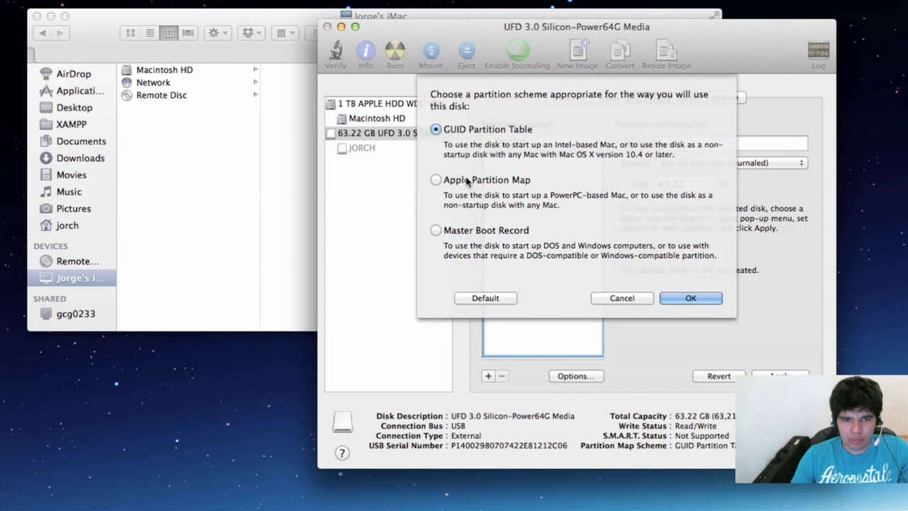
pyautogui.click(493, 232)
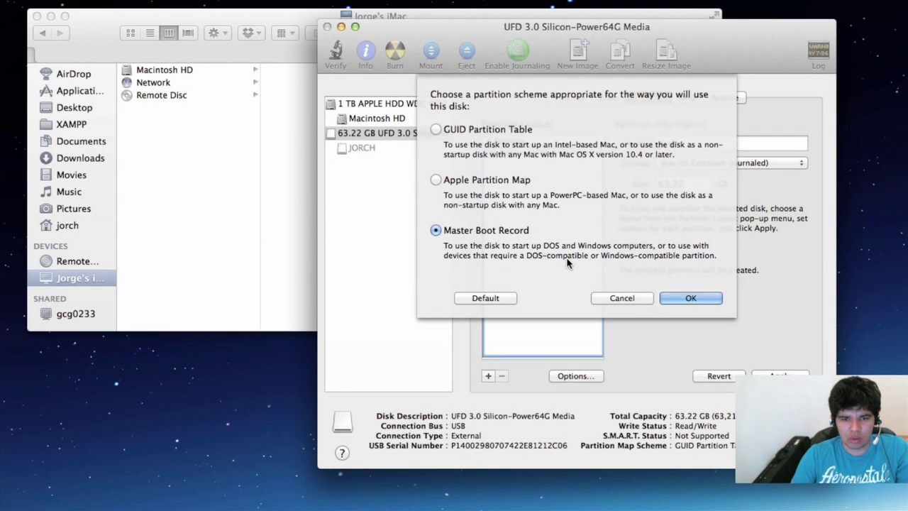
pyautogui.click(691, 299)
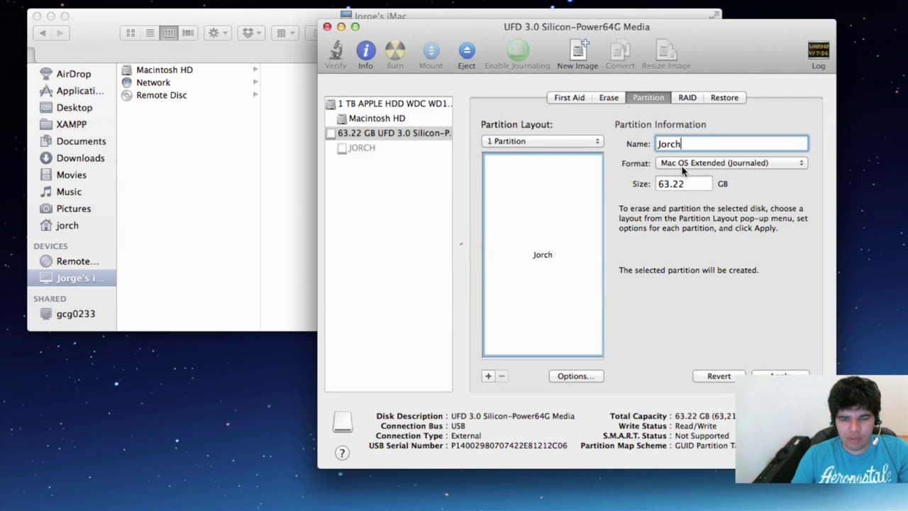
# Set the partition's format to MS-DOS (FAT) and retype the last three letters of its name in capitals.
pyautogui.click(689, 165)
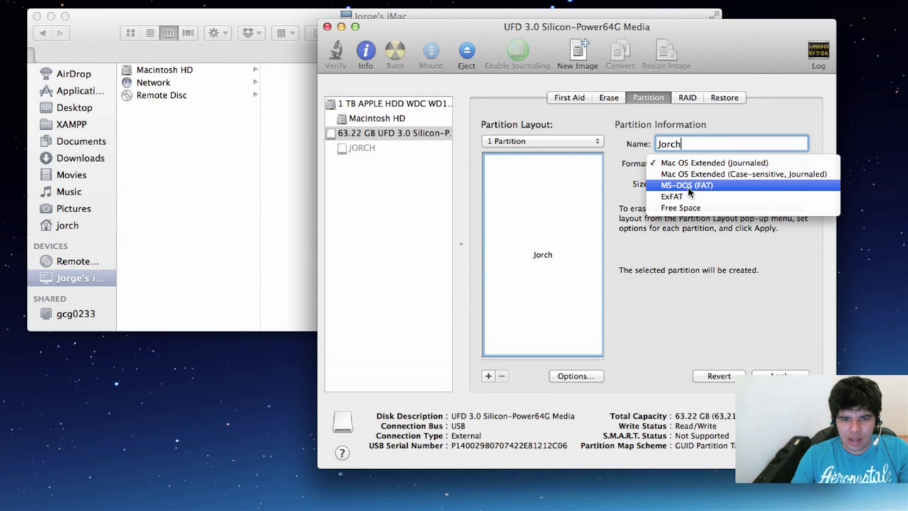
pyautogui.click(733, 187)
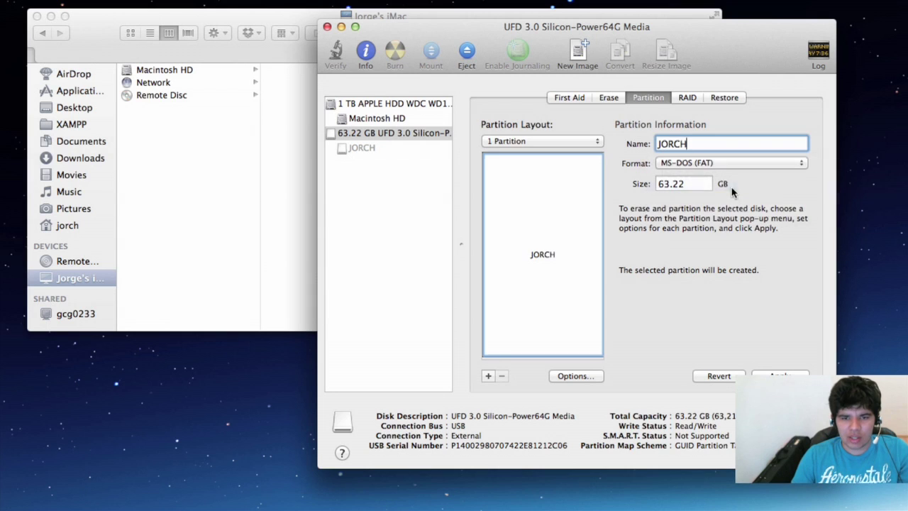
pyautogui.click(710, 147)
pyautogui.press('BackSpace')
pyautogui.press('BackSpace')
pyautogui.press('BackSpace')
pyautogui.write('RCH')
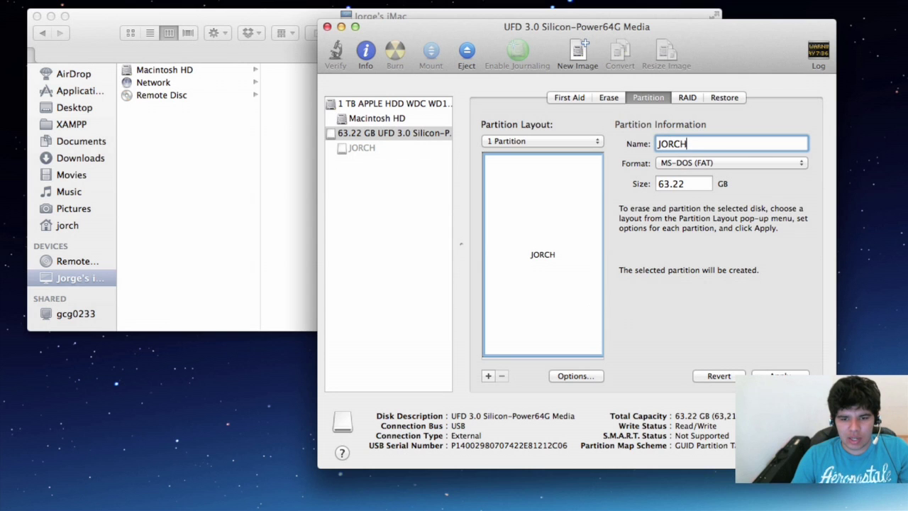
# Apply the new partitioning to the USB drive, confirm erasing it, and select the newly created volume.
pyautogui.click(779, 376)
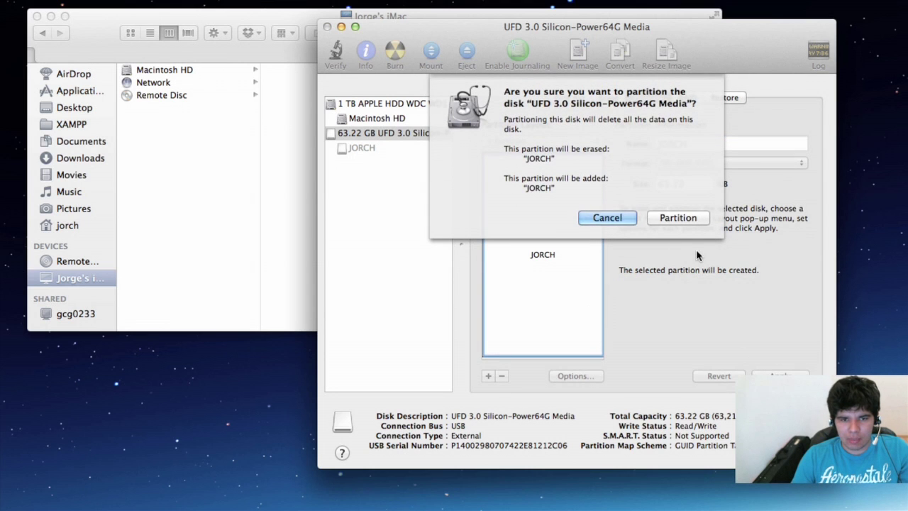
pyautogui.click(687, 218)
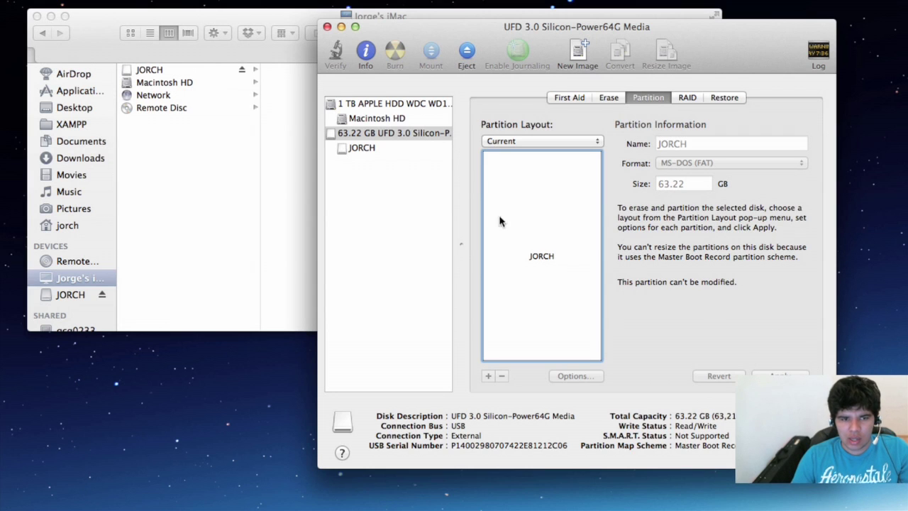
pyautogui.click(418, 147)
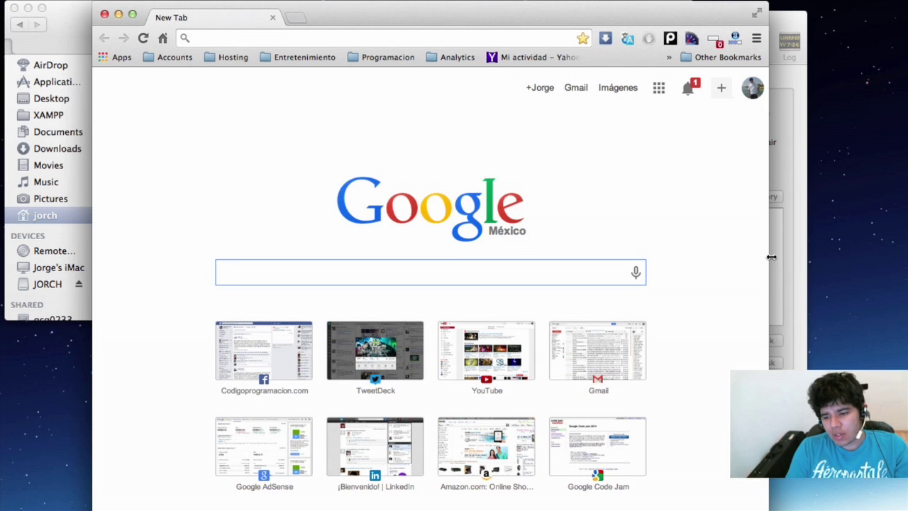
# Switch to Chrome and search Google for "mac linux usb loader".
pyautogui.write('Max')
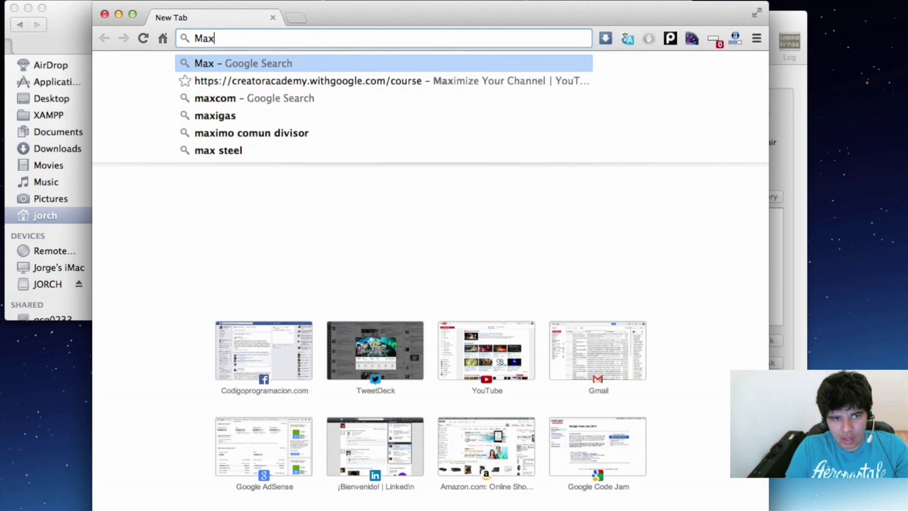
pyautogui.press('BackSpace')
pyautogui.write('c linux')
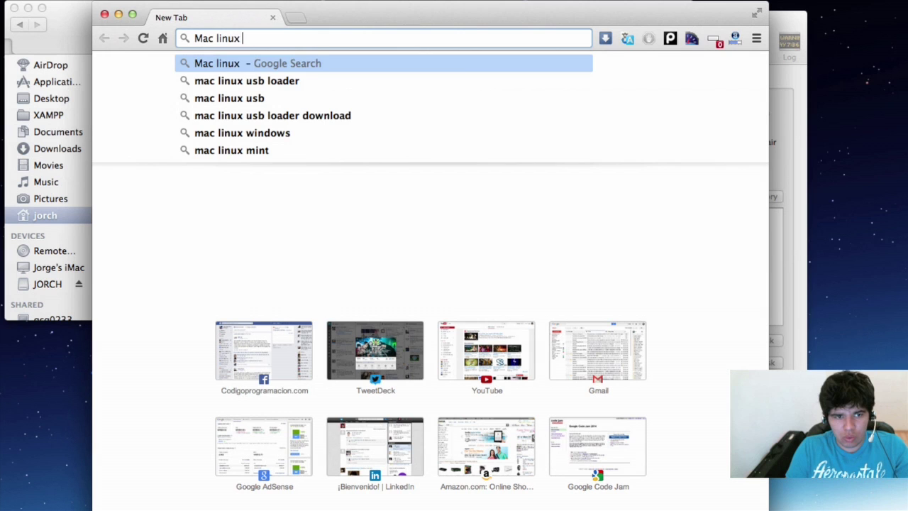
pyautogui.press('Down')
pyautogui.press('Return')
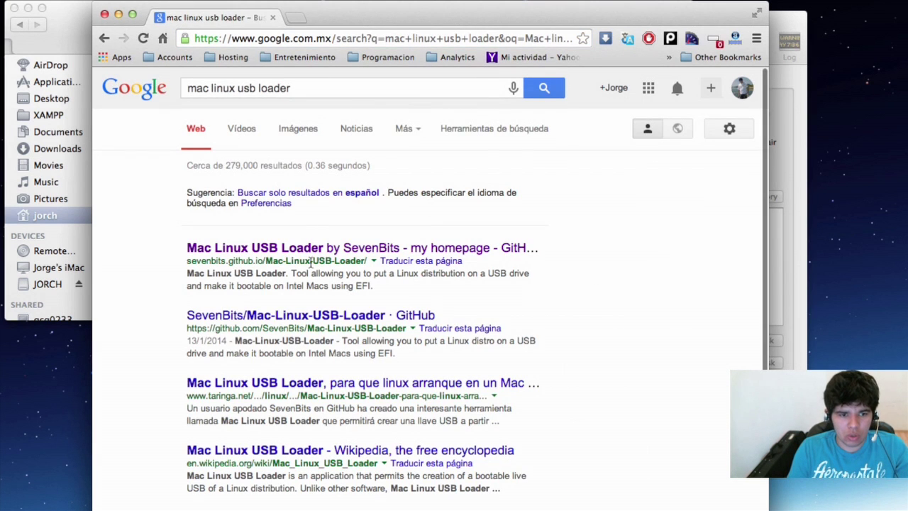
# Download the latest stable Mac Linux USB Loader from its SevenBits homepage, saving it as Mac-Linux-USB-Loader in the Youtube Audio Library folder.
pyautogui.click(268, 254)
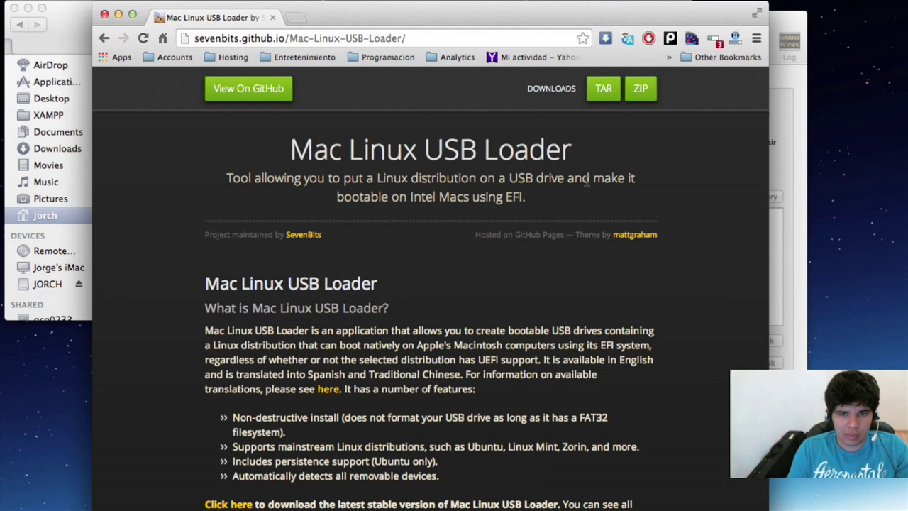
pyautogui.scroll(-1, 338, 323)
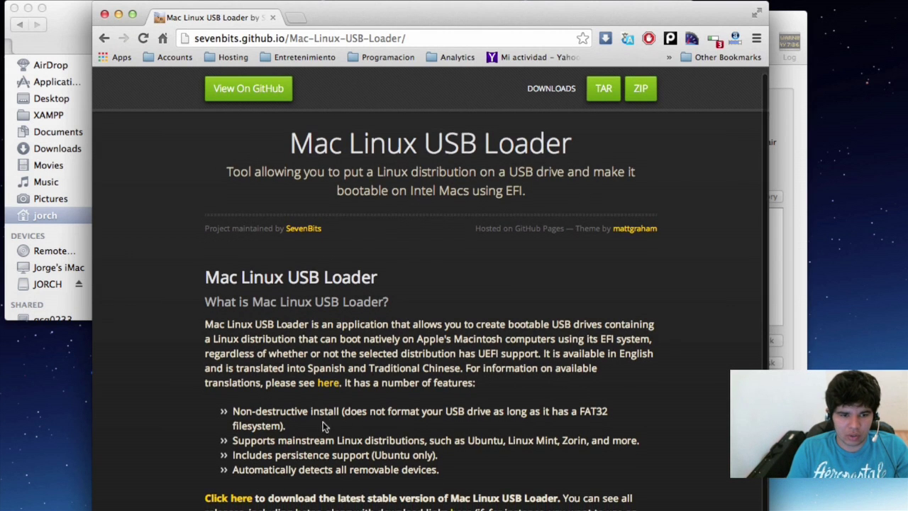
pyautogui.scroll(-5, 395, 363)
pyautogui.click(217, 429)
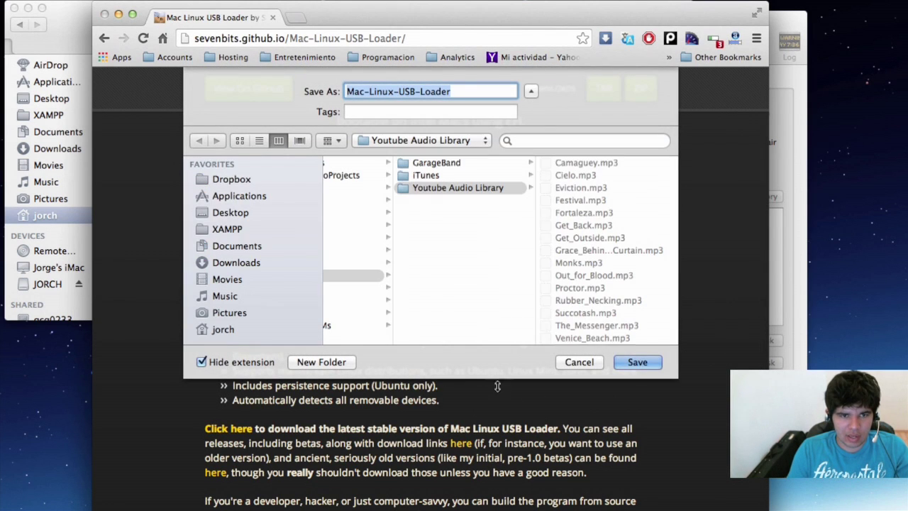
pyautogui.click(638, 363)
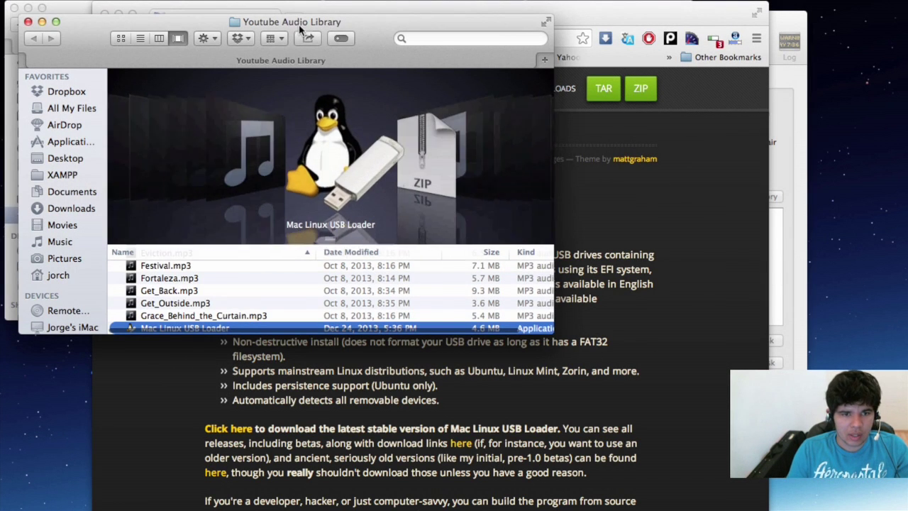
# Open the downloaded Mac Linux USB Loader, allow it to run, and close the Youtube Audio Library and Chrome windows.
pyautogui.doubleClick(219, 327)
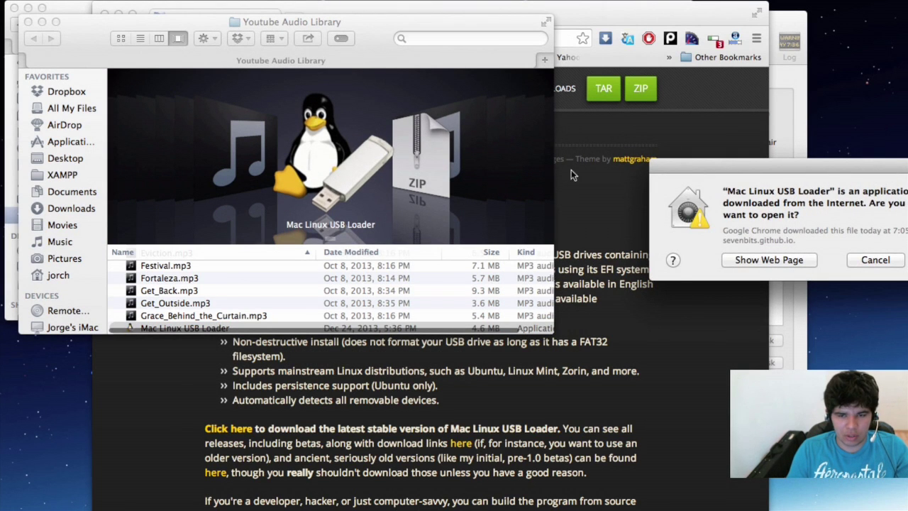
pyautogui.press('Return')
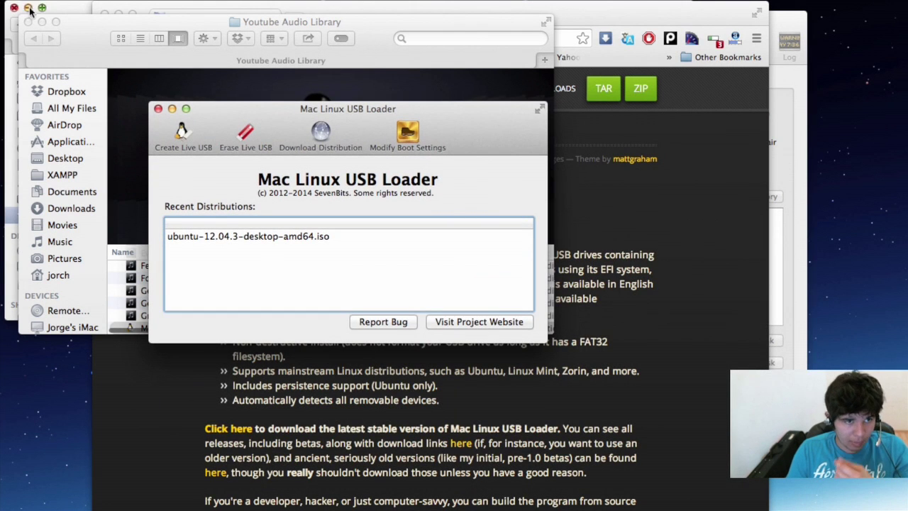
pyautogui.click(28, 22)
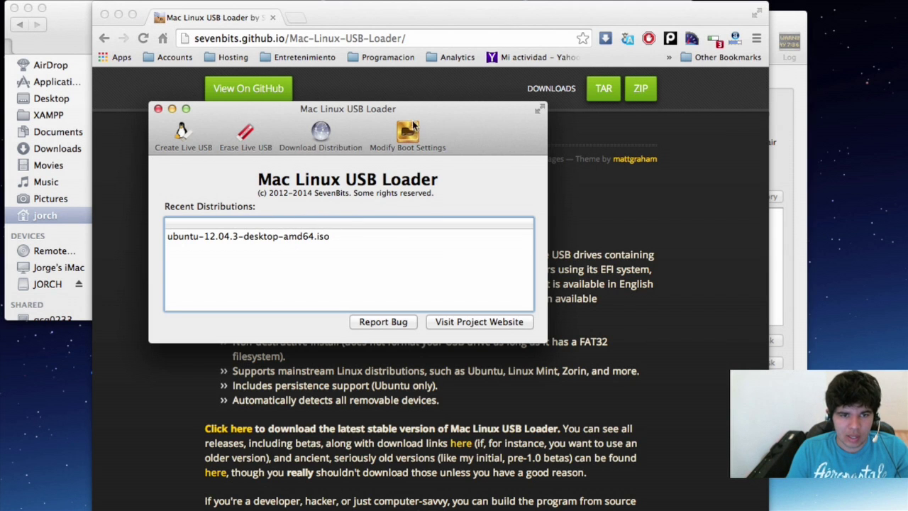
pyautogui.moveTo(385, 109); pyautogui.dragTo(402, 90)
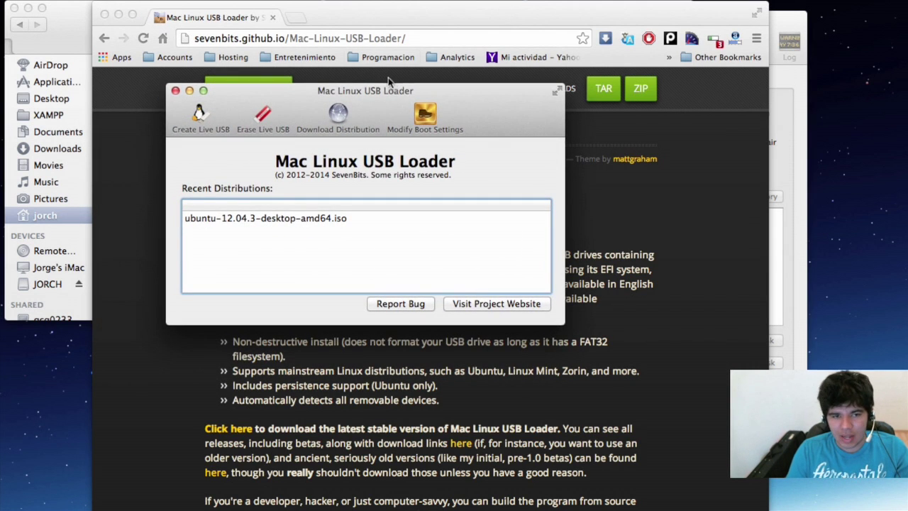
pyautogui.click(104, 14)
pyautogui.moveTo(406, 93); pyautogui.dragTo(502, 99)
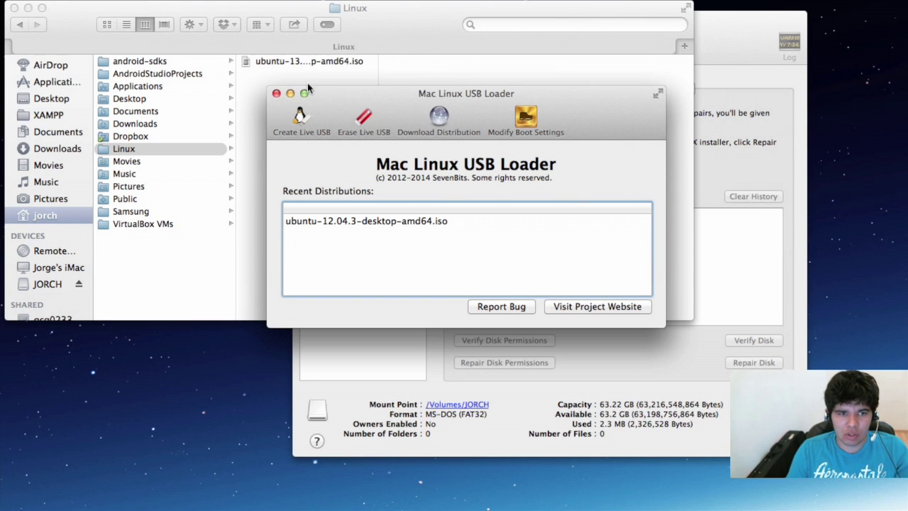
# Inspect ubuntu-13.10-desktop-amd64.iso in Finder's Linux folder and the USB volume in Disk Utility, ending back in Mac Linux USB Loader.
pyautogui.click(178, 155)
pyautogui.click(344, 63)
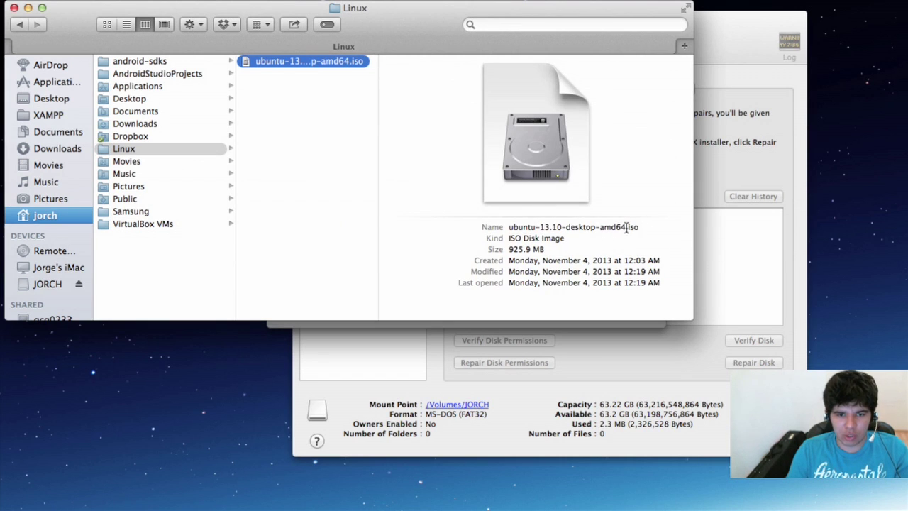
pyautogui.moveTo(713, 28); pyautogui.dragTo(649, 93)
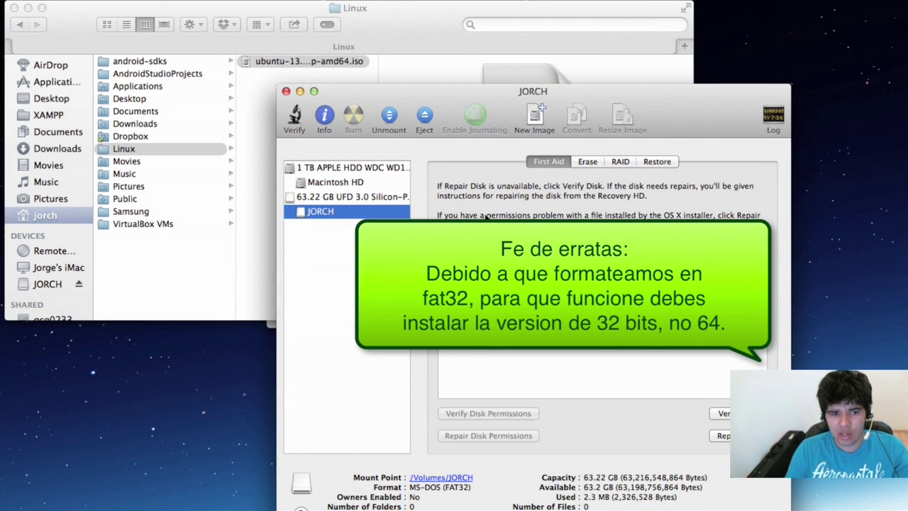
pyautogui.moveTo(600, 88); pyautogui.dragTo(702, 58)
pyautogui.click(350, 326)
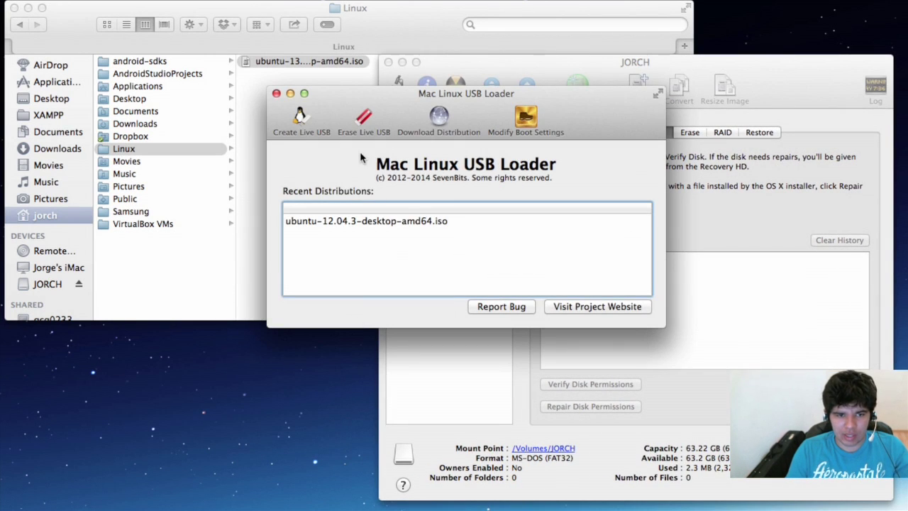
pyautogui.moveTo(337, 88); pyautogui.dragTo(306, 91)
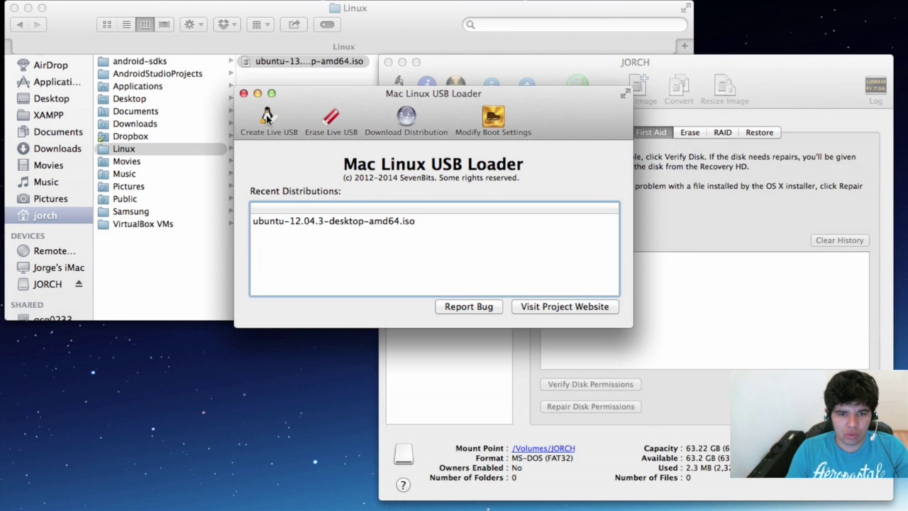
# Start creating a live USB and choose ubuntu-13.10-desktop-amd64.iso from the Linux folder as its source.
pyautogui.click(270, 117)
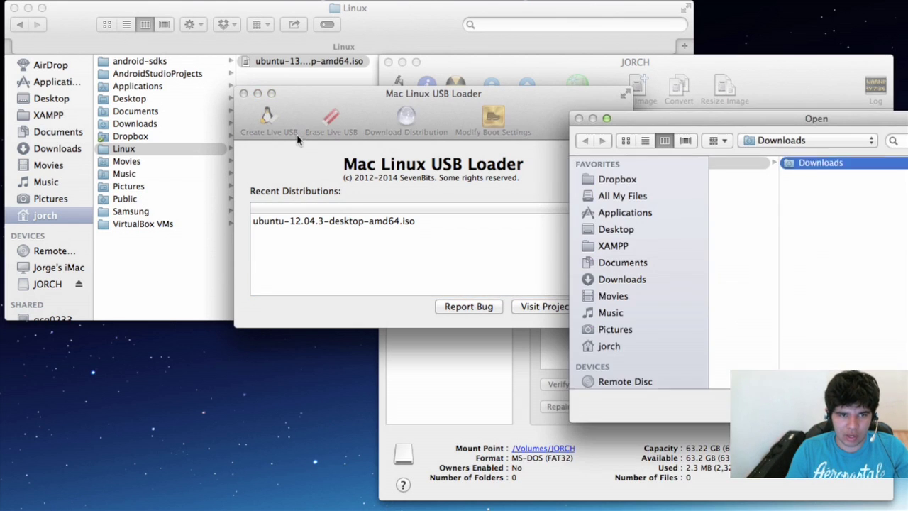
pyautogui.moveTo(693, 130); pyautogui.dragTo(344, 164)
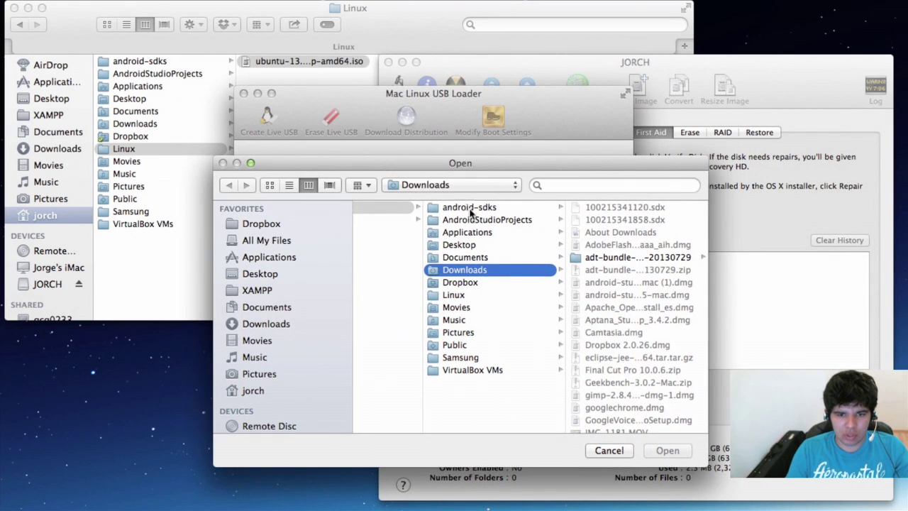
pyautogui.click(452, 295)
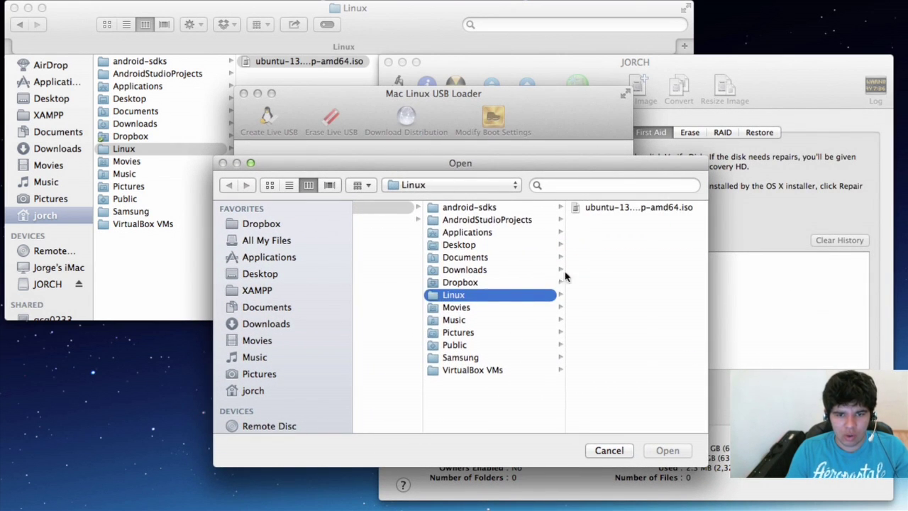
pyautogui.click(614, 208)
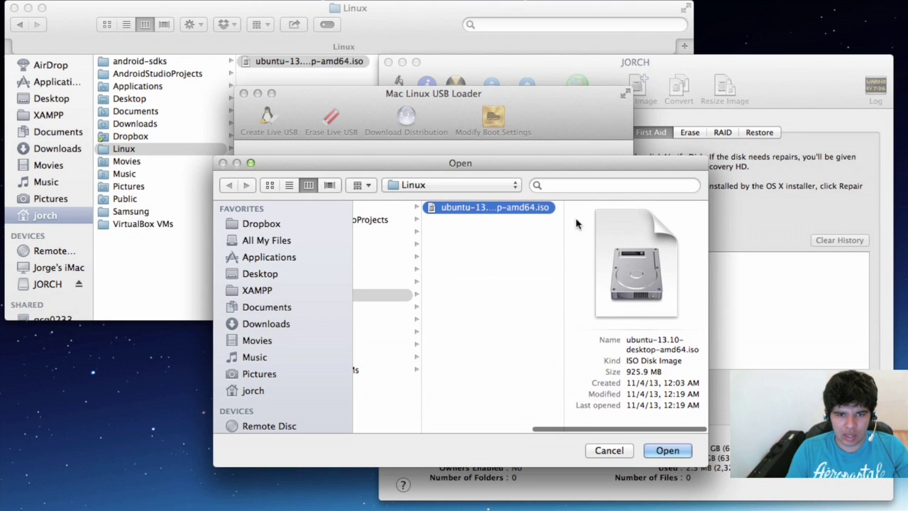
pyautogui.click(668, 450)
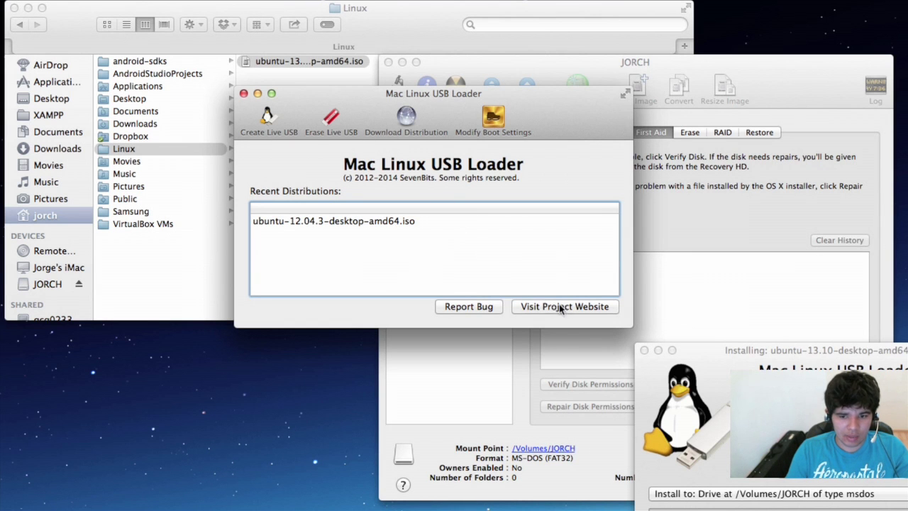
# Make the Ubuntu live USB on the msdos-type USB volume, acknowledge its completion and close the installation window.
pyautogui.moveTo(847, 357); pyautogui.dragTo(409, 153)
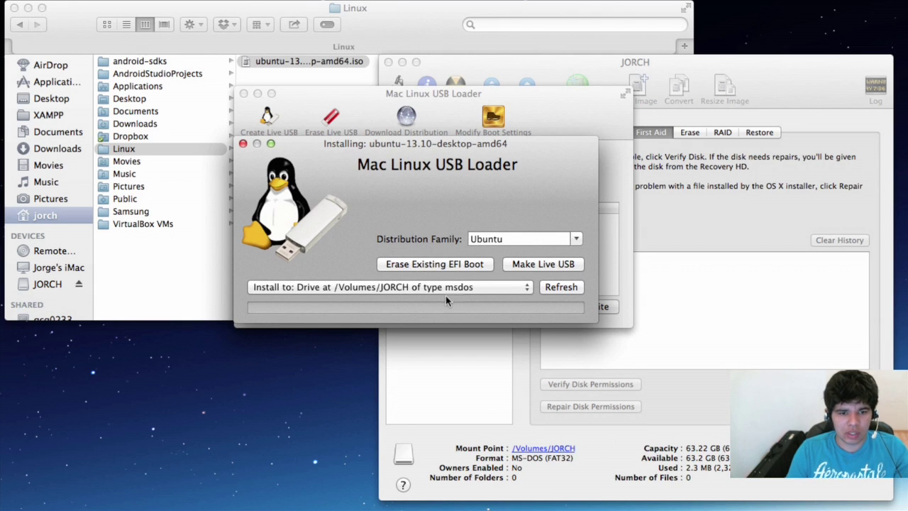
pyautogui.click(421, 288)
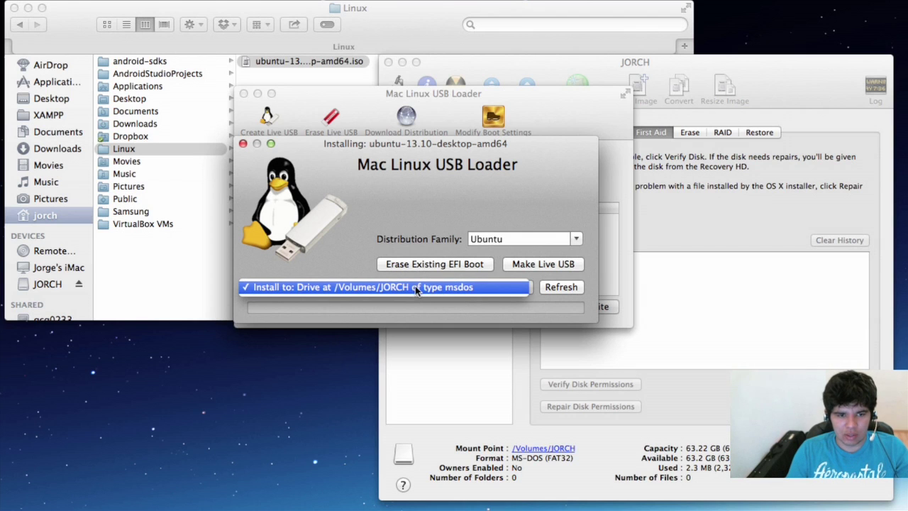
pyautogui.click(425, 290)
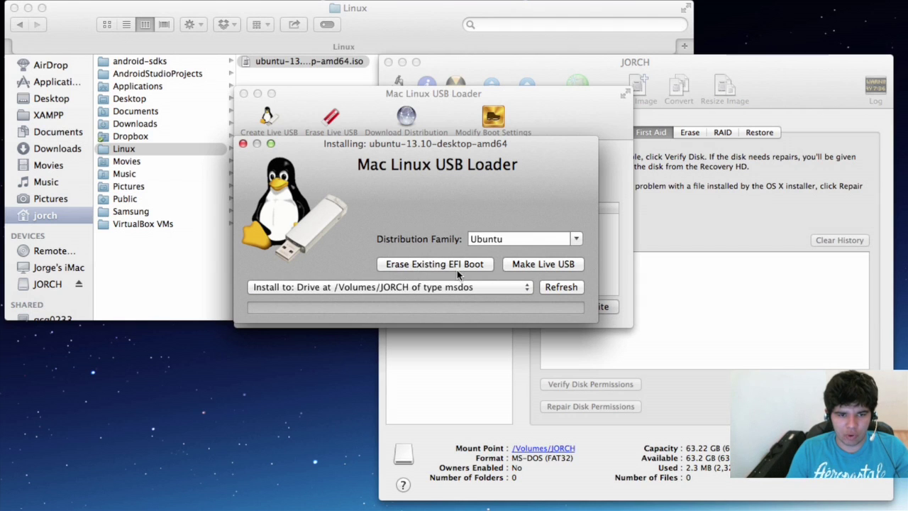
pyautogui.click(538, 270)
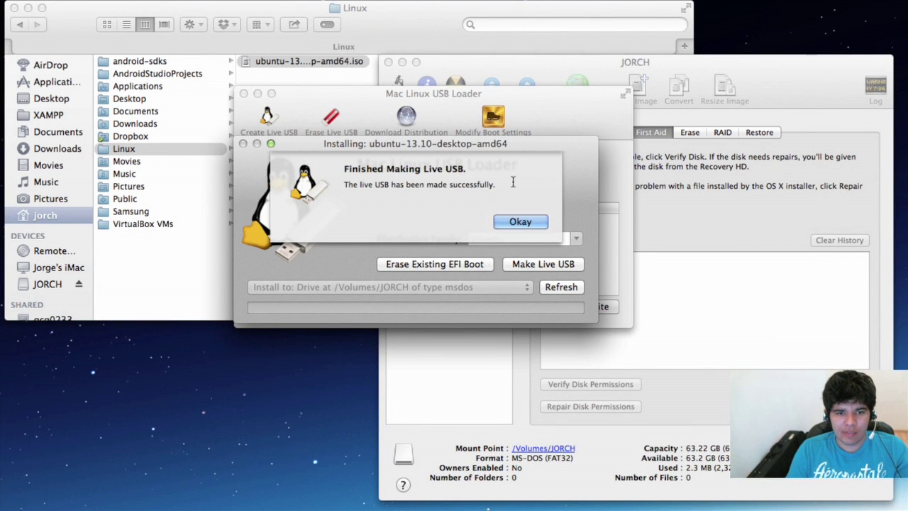
pyautogui.click(524, 222)
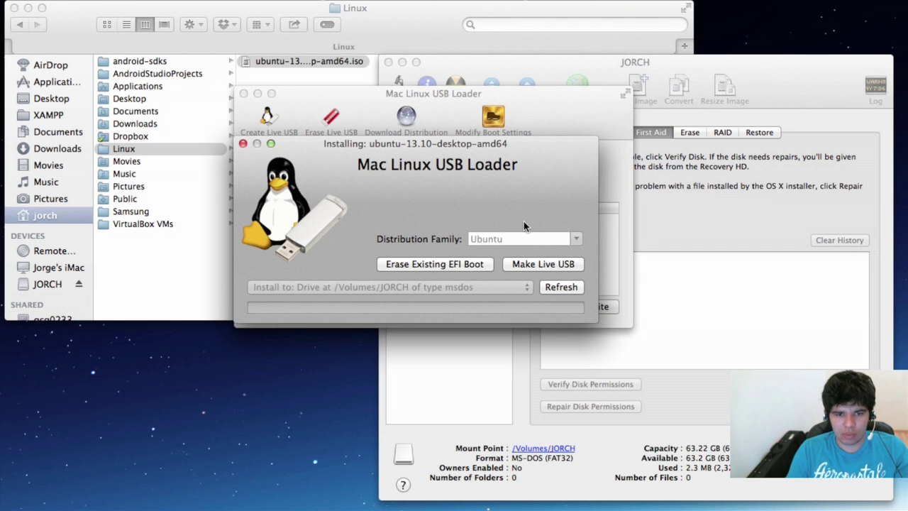
pyautogui.click(243, 144)
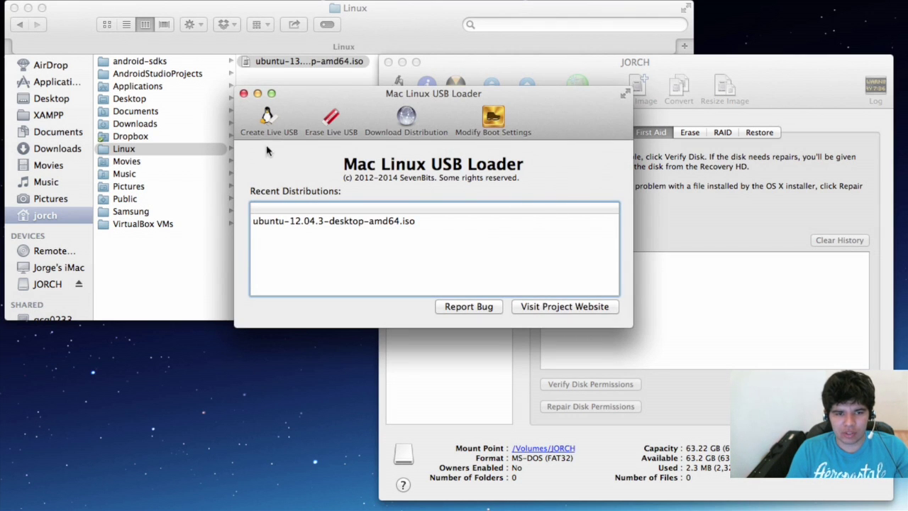